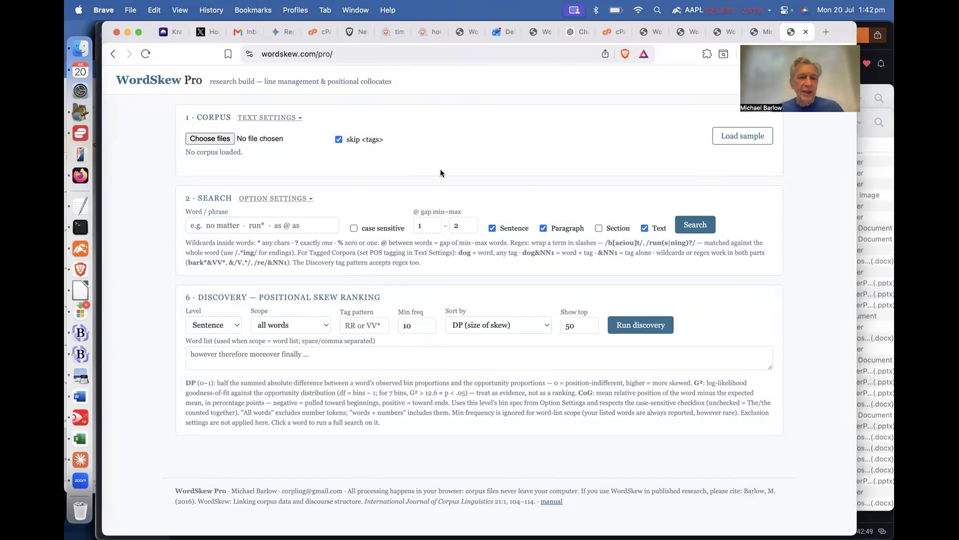
# Load the corpus files ECON49_tg.txt and ECON100_tg.txt from the ECON folder
pyautogui.click(224, 136)
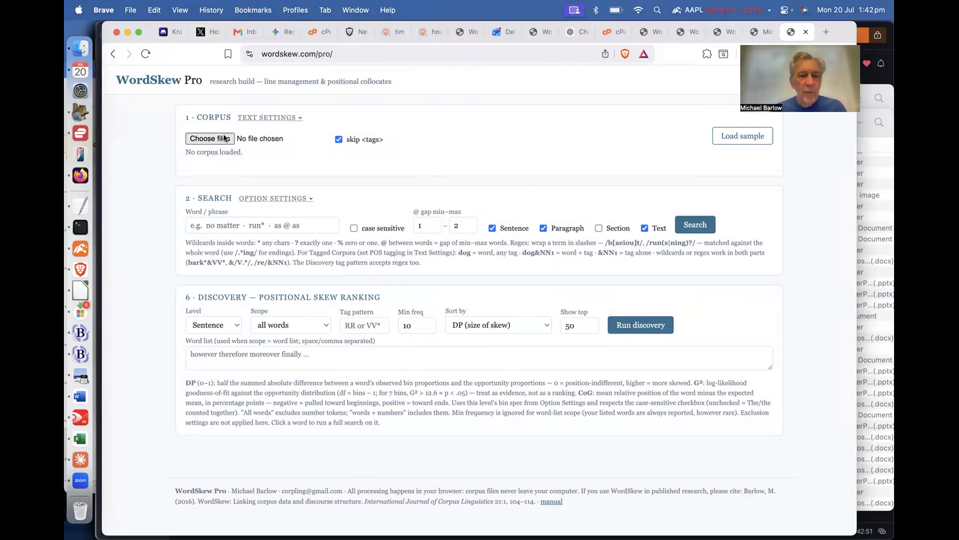
pyautogui.scroll(-3, 412, 288)
pyautogui.scroll(-10, 412, 288)
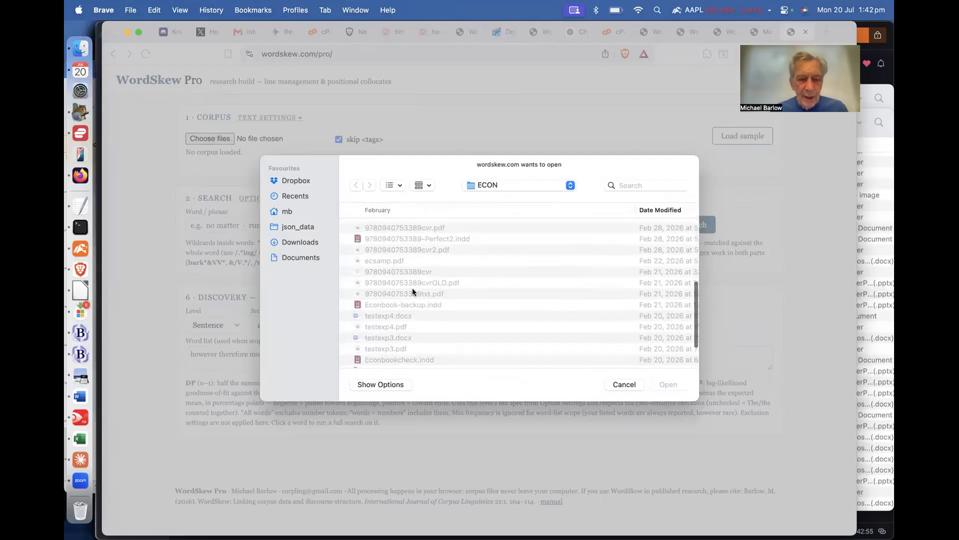
pyautogui.scroll(10, 412, 288)
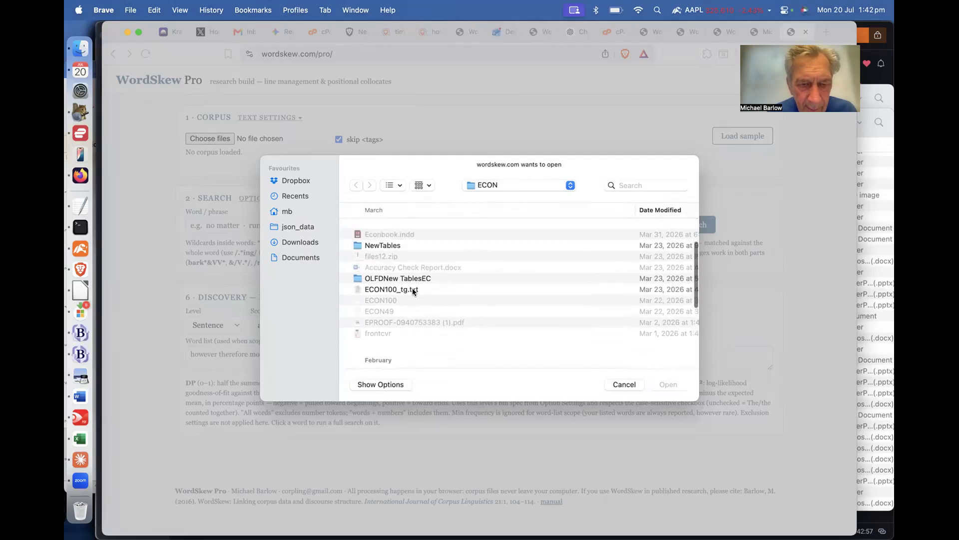
pyautogui.click(403, 342)
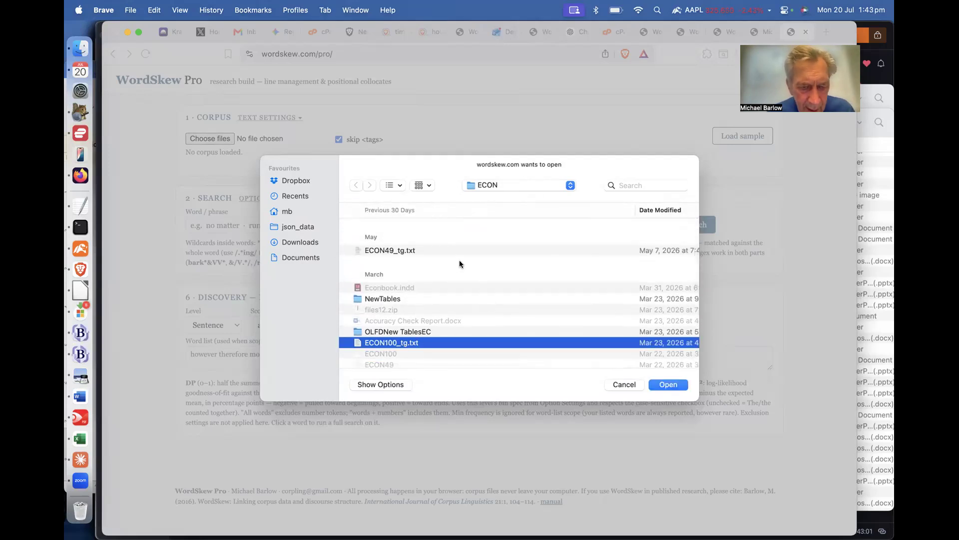
pyautogui.click(416, 252)
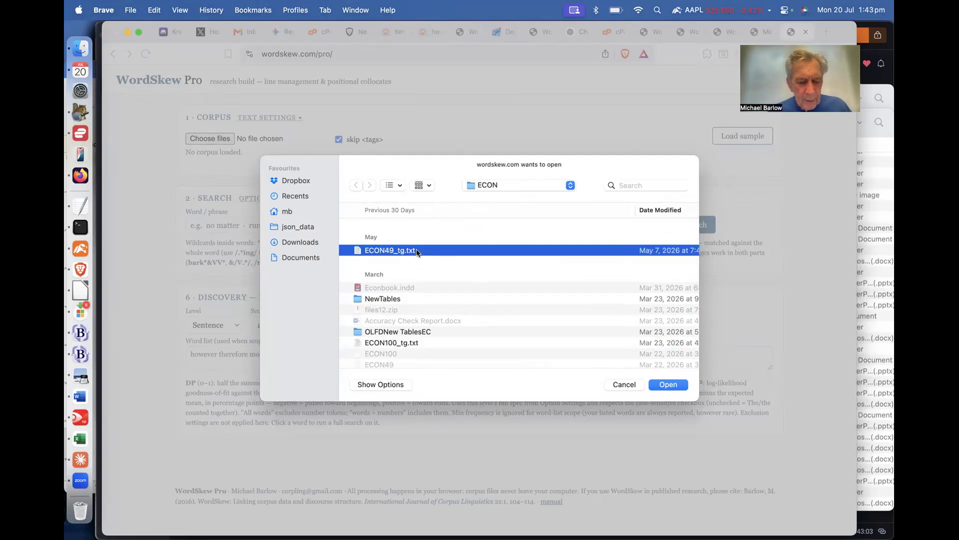
pyautogui.keyDown('super'); pyautogui.click(413, 344); pyautogui.keyUp('super')
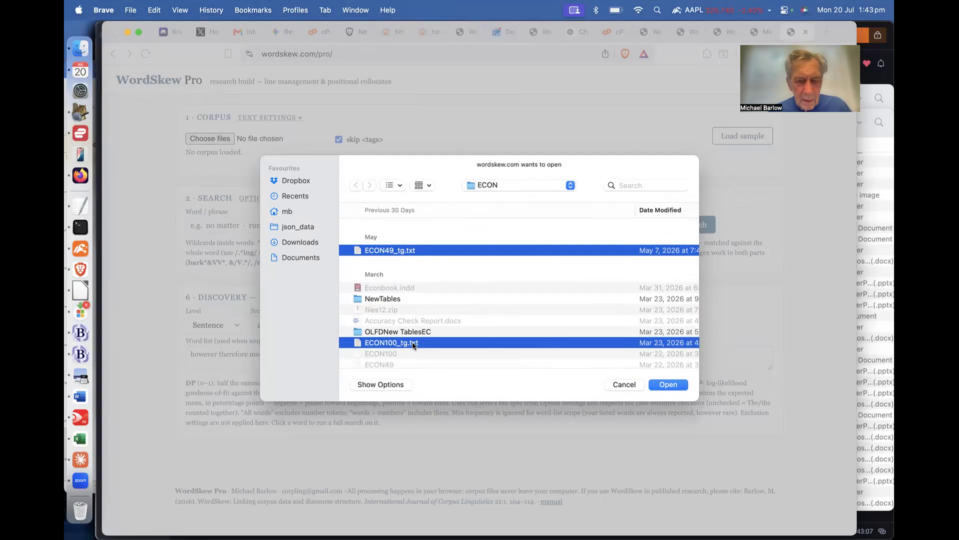
pyautogui.click(661, 383)
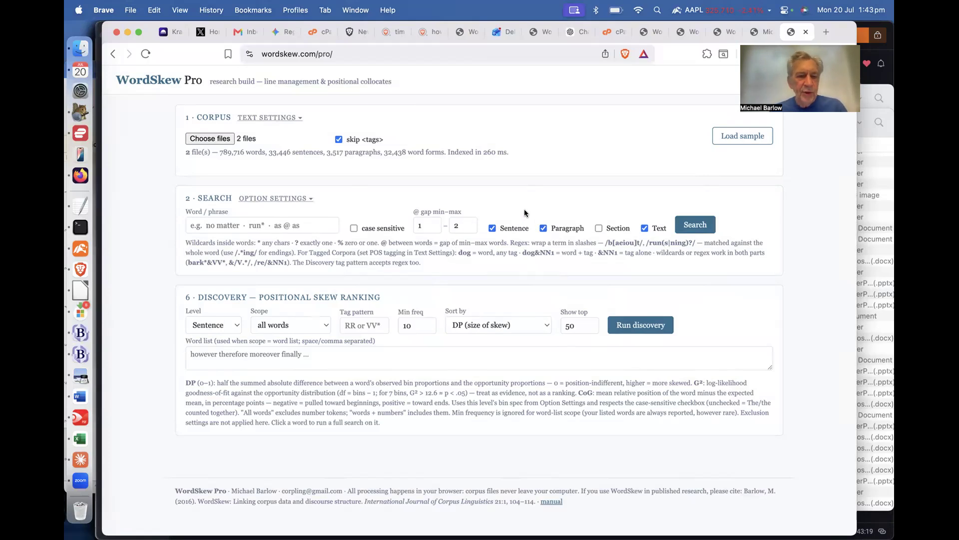
# Show the search option settings and set the sentence bins to "1 2 Other 1# #"
pyautogui.click(296, 199)
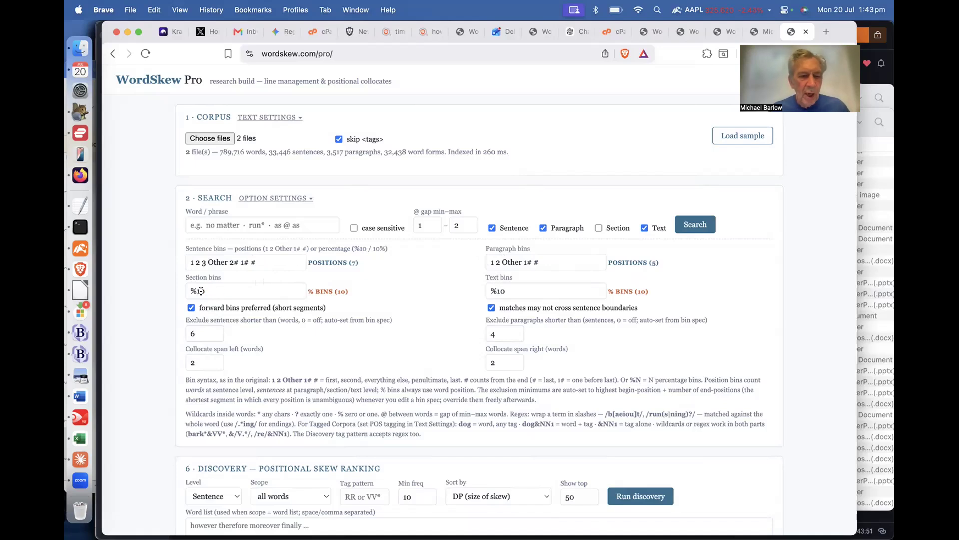
pyautogui.click(210, 264)
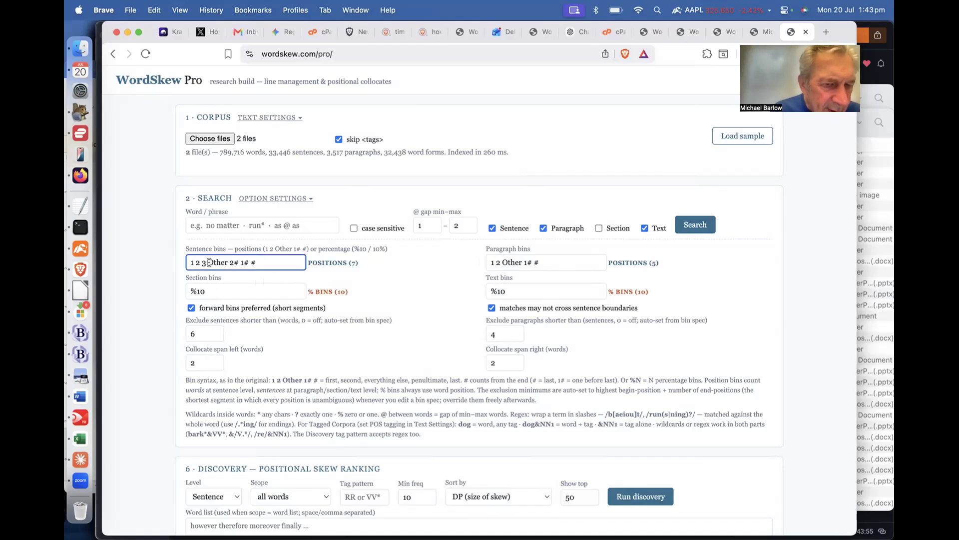
pyautogui.press('BackSpace')
pyautogui.press('BackSpace')
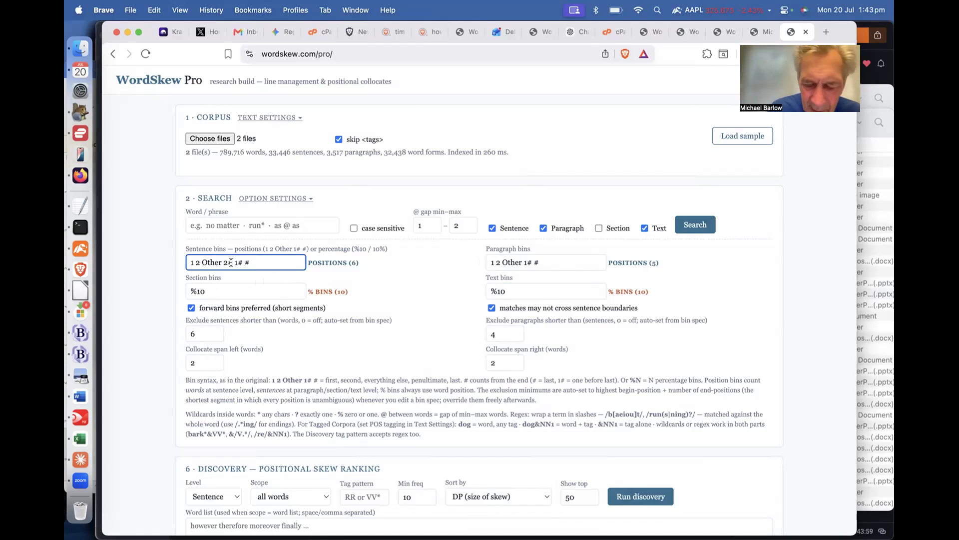
pyautogui.press('BackSpace')
pyautogui.press('BackSpace')
pyautogui.press('BackSpace')
pyautogui.scroll(-5, 295, 290)
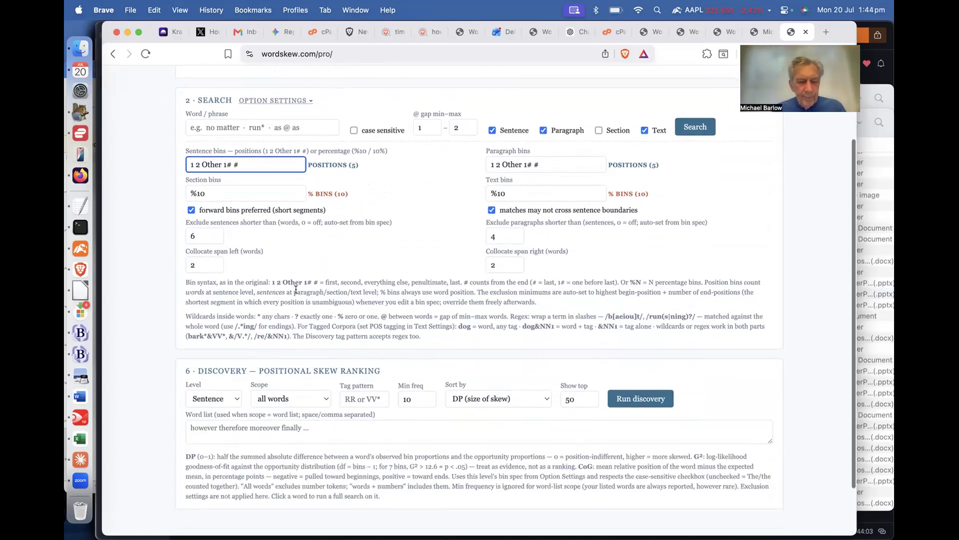
pyautogui.scroll(5, 296, 290)
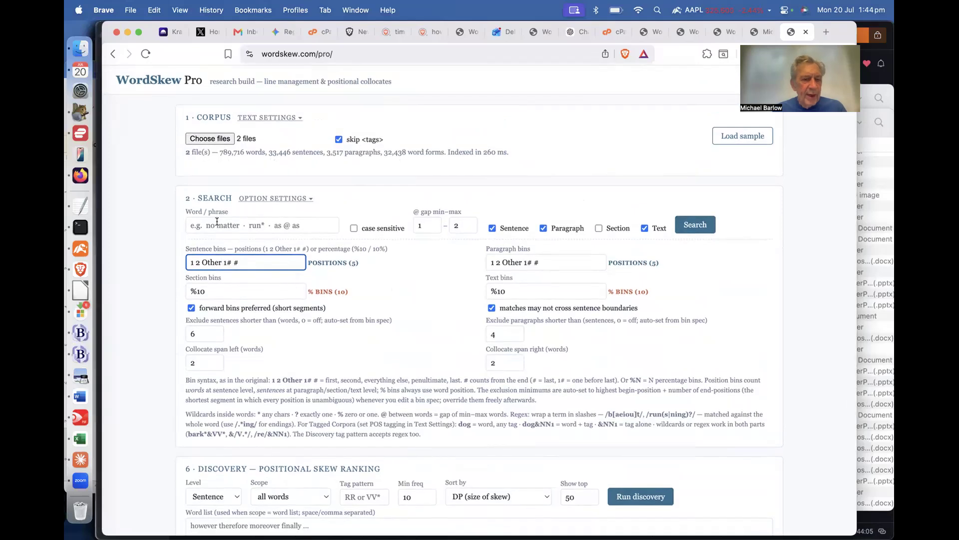
pyautogui.click(216, 223)
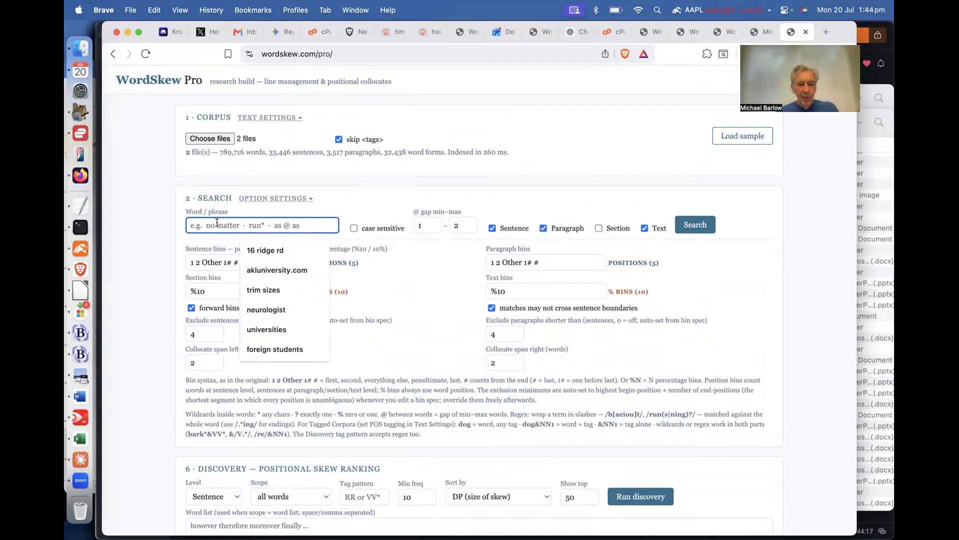
pyautogui.write('perhs')
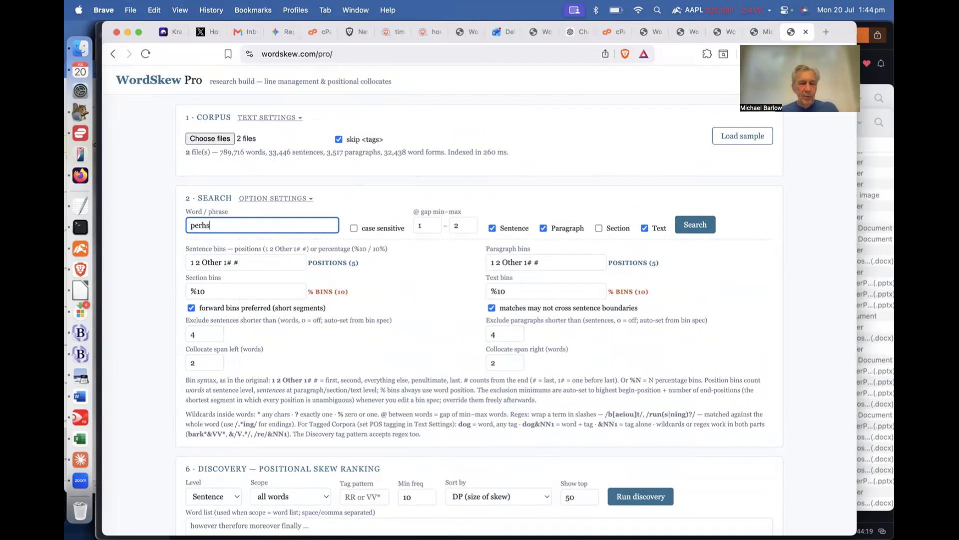
pyautogui.press('BackSpace')
pyautogui.press('BackSpace')
pyautogui.press('BackSpace')
pyautogui.press('BackSpace')
pyautogui.press('BackSpace')
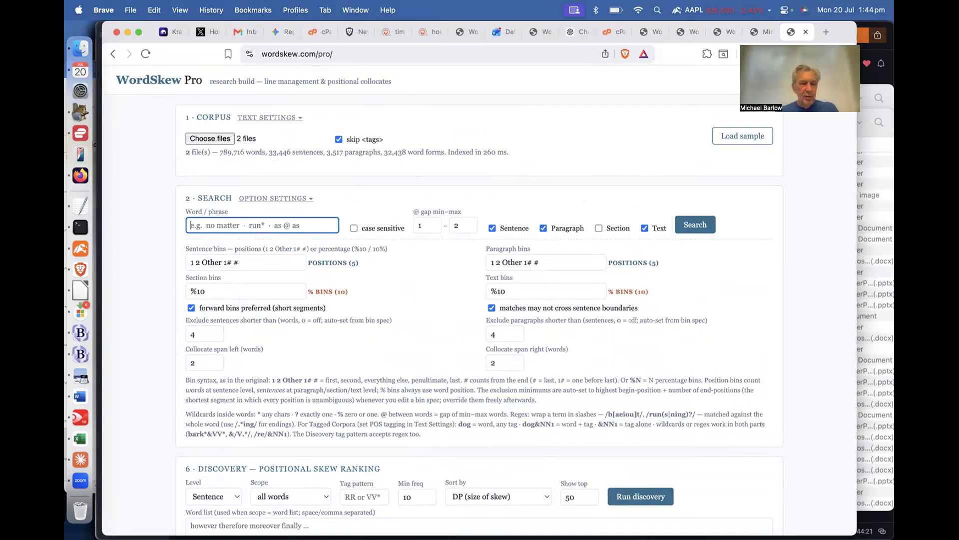
# Search the loaded corpus for the word "highly"
pyautogui.write('highly')
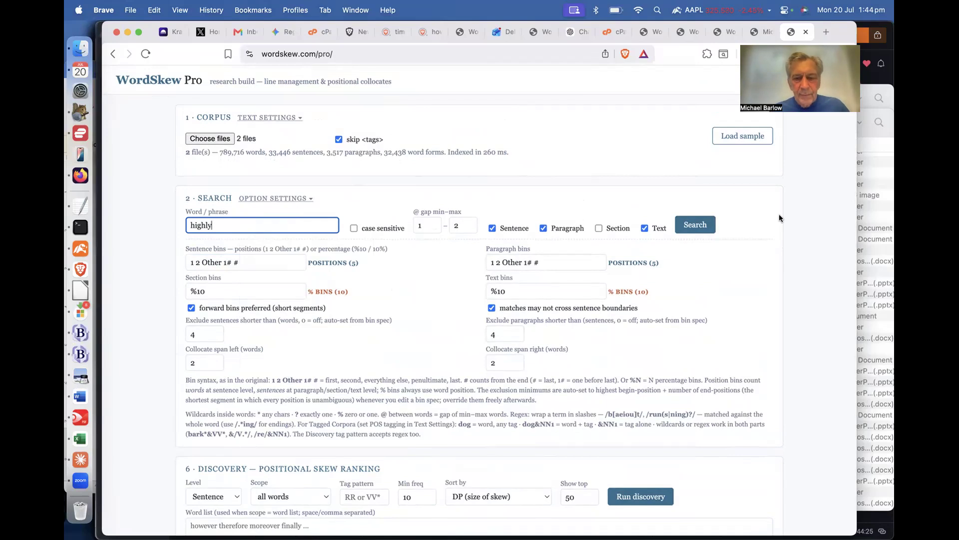
pyautogui.click(695, 226)
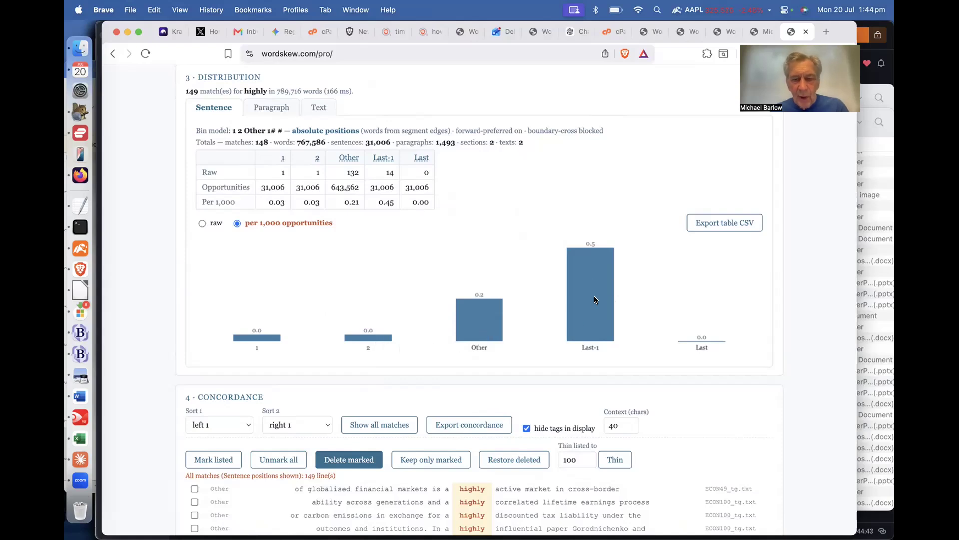
# Examine the concordance lines, the collocates table and the sentence position chart for "highly"
pyautogui.scroll(-6, 639, 358)
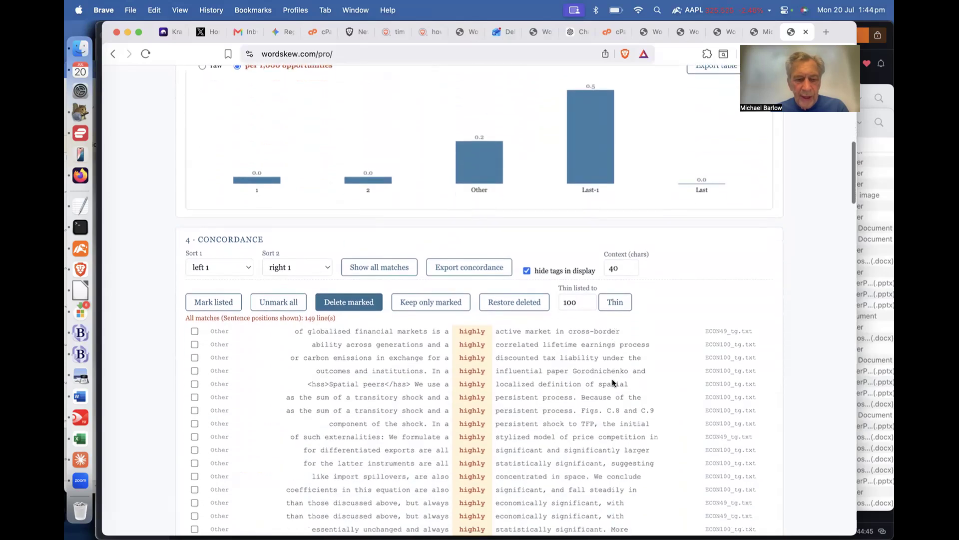
pyautogui.scroll(-20, 613, 379)
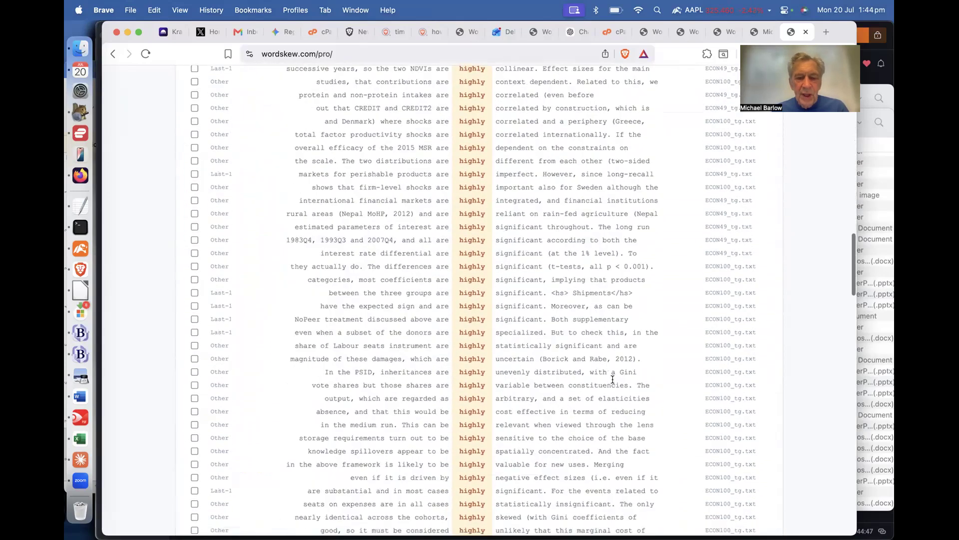
pyautogui.scroll(-20, 612, 379)
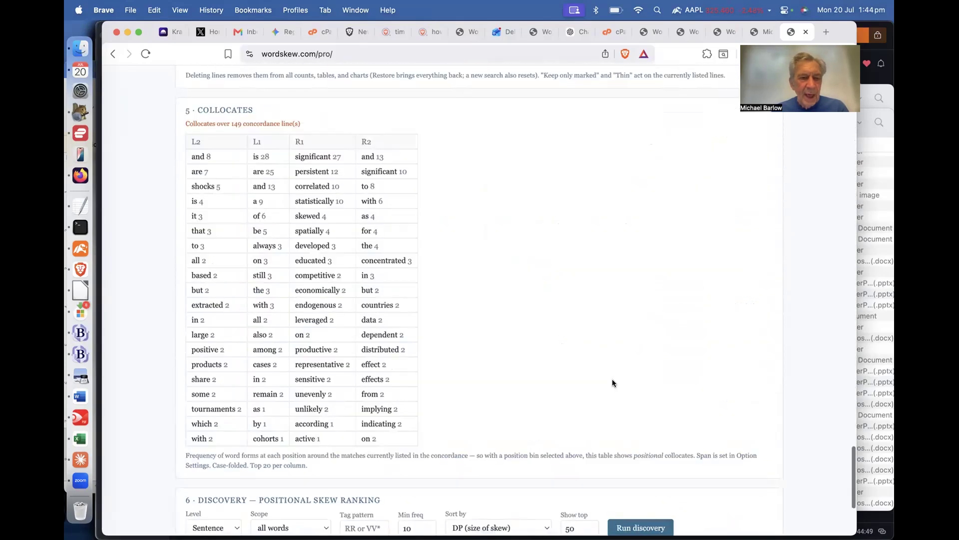
pyautogui.scroll(4, 613, 383)
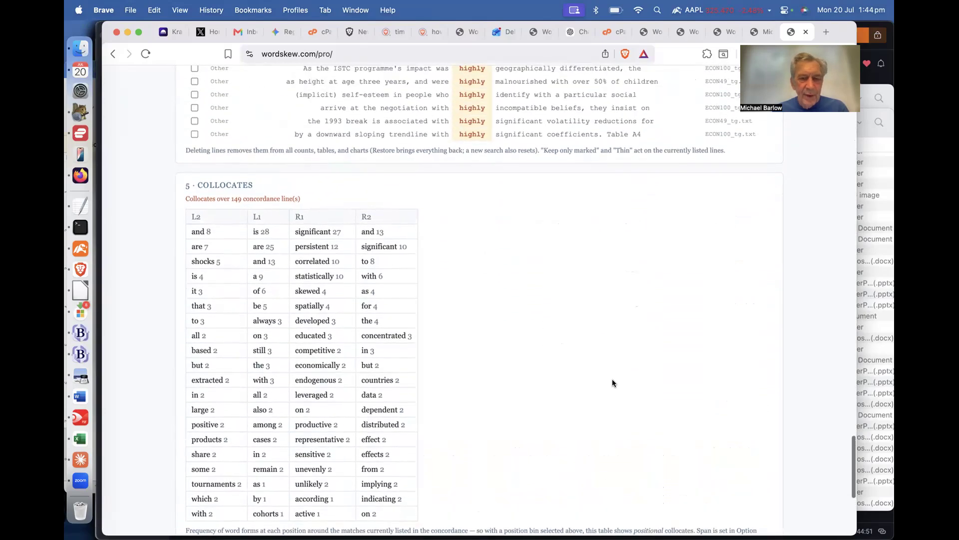
pyautogui.scroll(15, 613, 383)
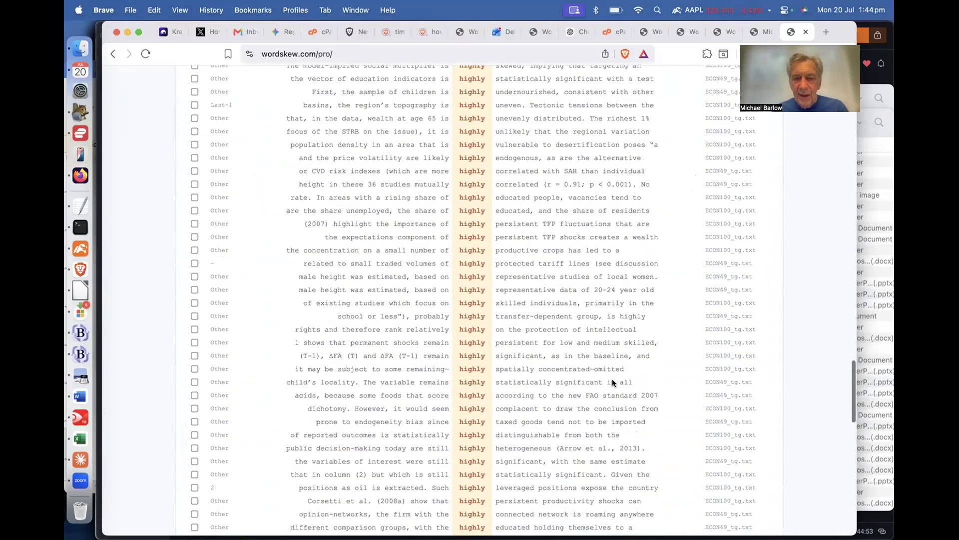
pyautogui.scroll(15, 613, 379)
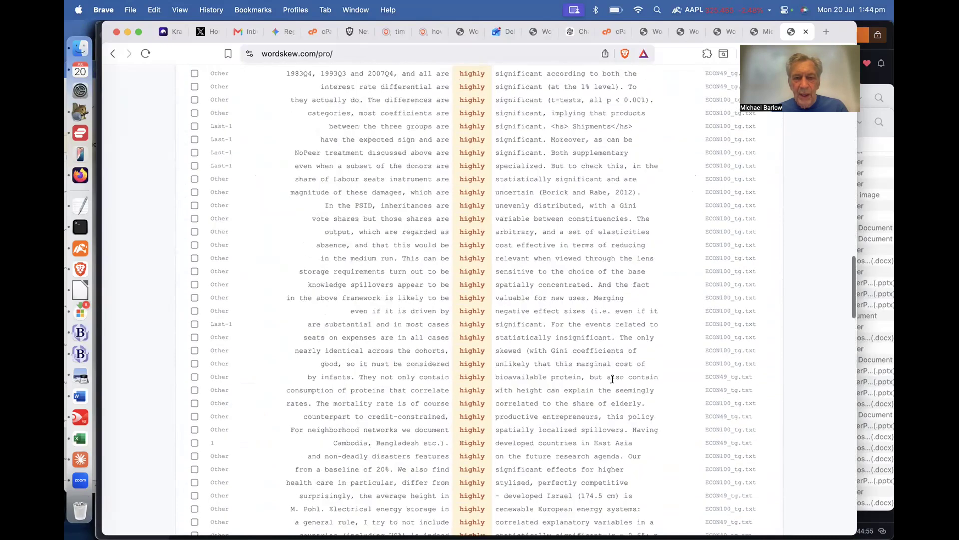
pyautogui.scroll(10, 613, 380)
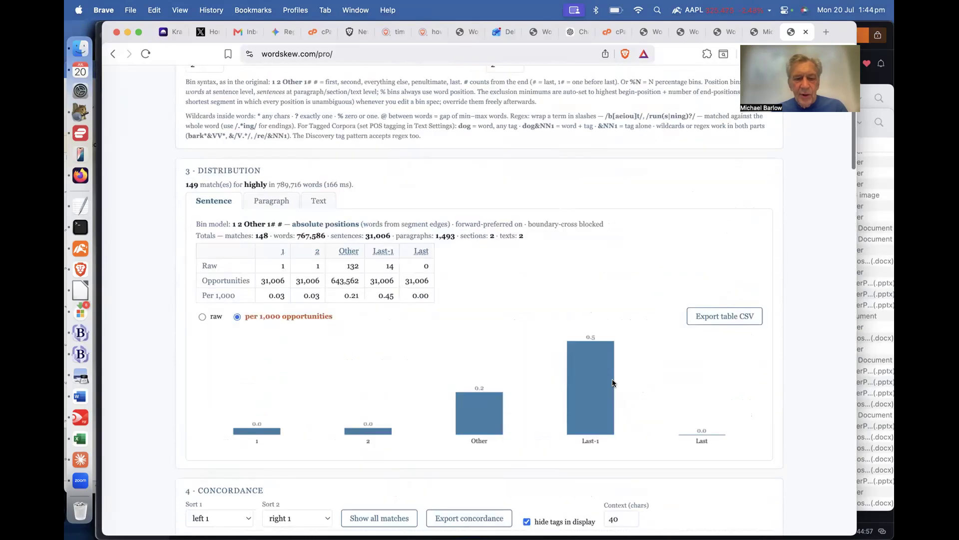
pyautogui.scroll(-3, 614, 383)
pyautogui.scroll(1, 614, 383)
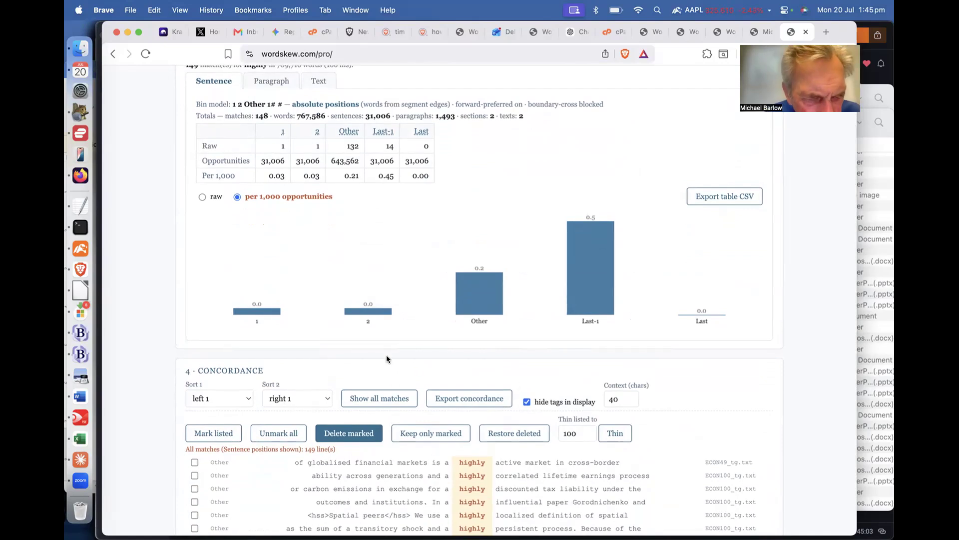
# Filter the concordance to the Last-1 sentence position and review its lines and positional collocates
pyautogui.click(597, 287)
pyautogui.scroll(-5, 594, 325)
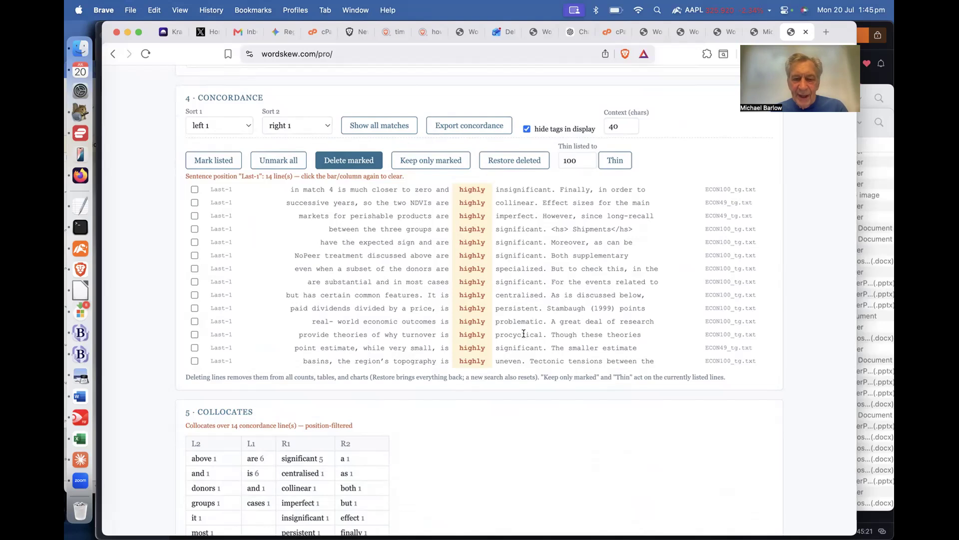
pyautogui.scroll(-5, 518, 427)
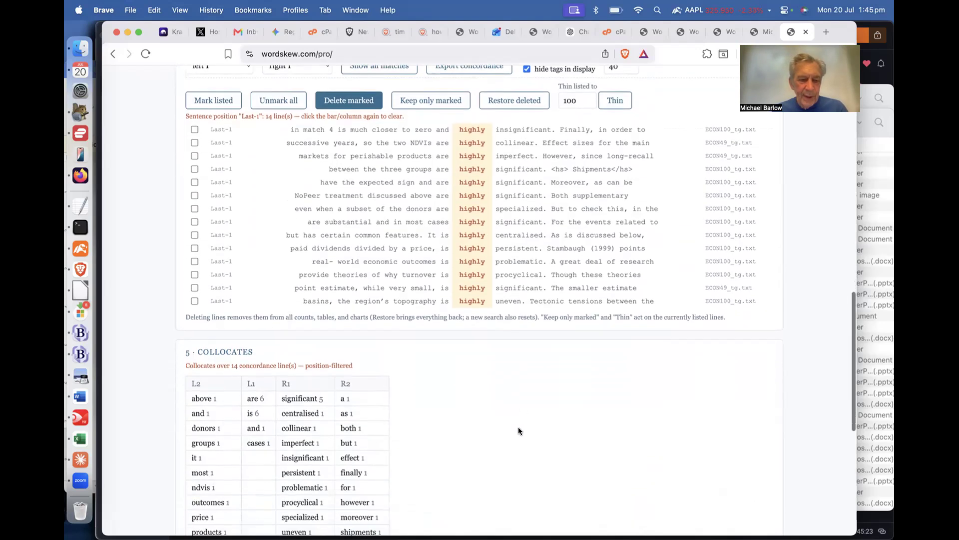
pyautogui.scroll(-3, 518, 431)
pyautogui.scroll(3, 519, 431)
pyautogui.scroll(8, 518, 431)
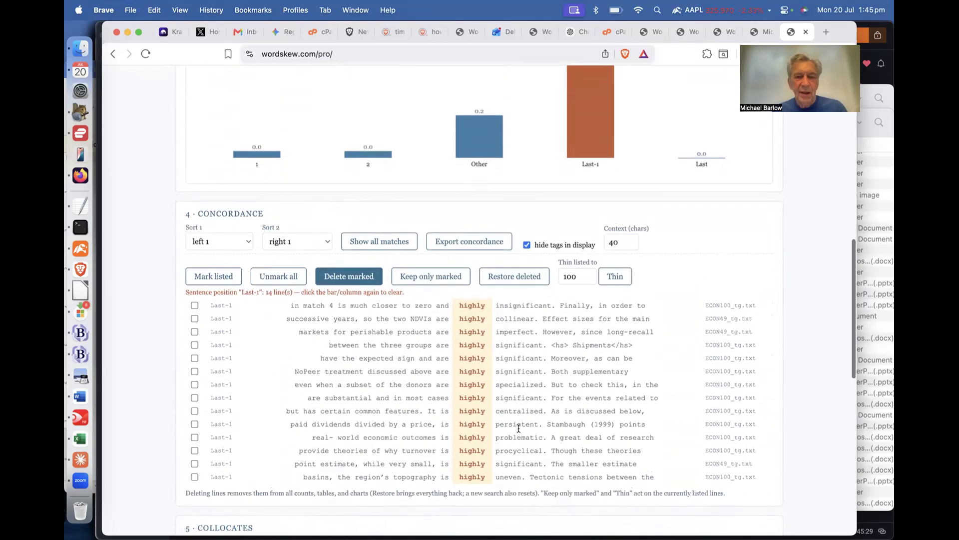
pyautogui.scroll(1, 519, 428)
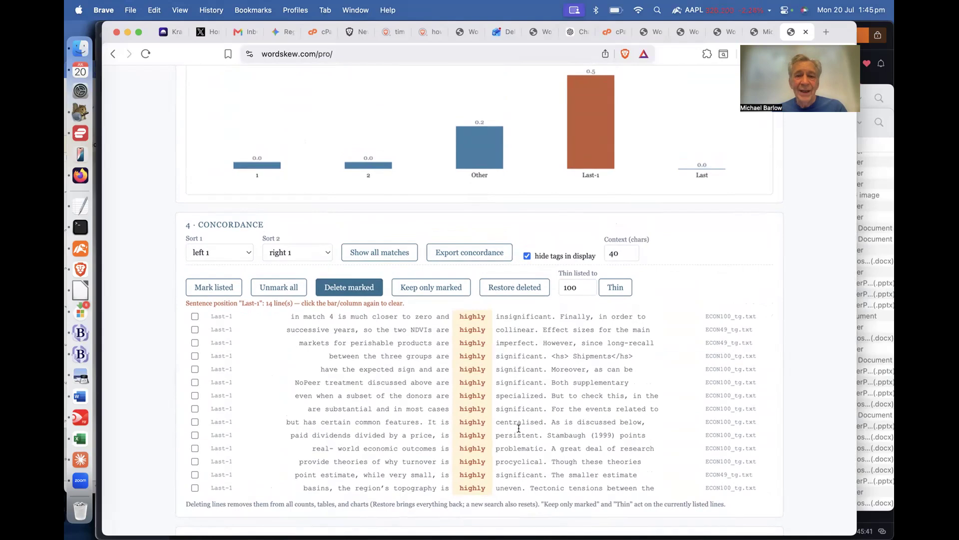
# Run a sentence-level positional skew ranking with word list scope for the words "perhaps possibly probably seemingly"
pyautogui.scroll(-5, 519, 427)
pyautogui.scroll(-13, 518, 429)
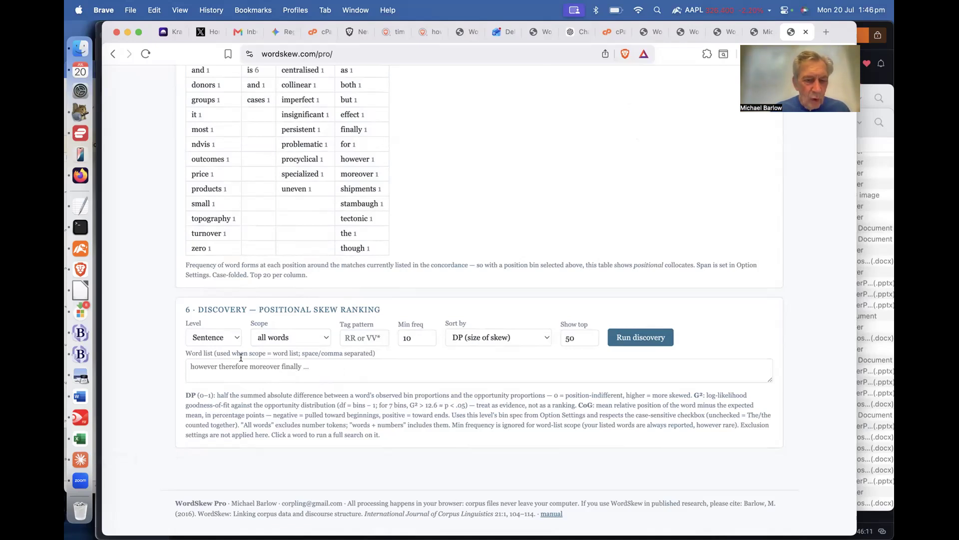
pyautogui.click(324, 342)
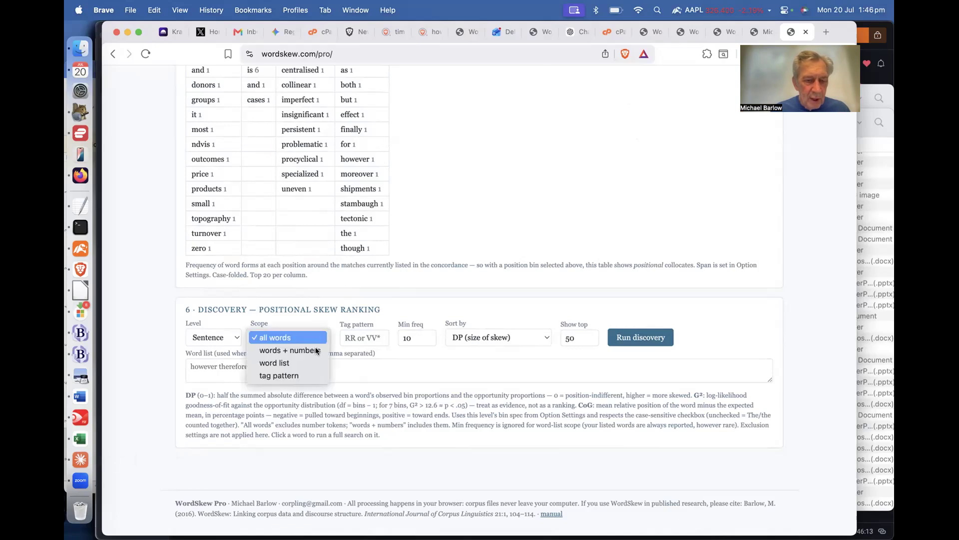
pyautogui.click(304, 362)
pyautogui.click(200, 364)
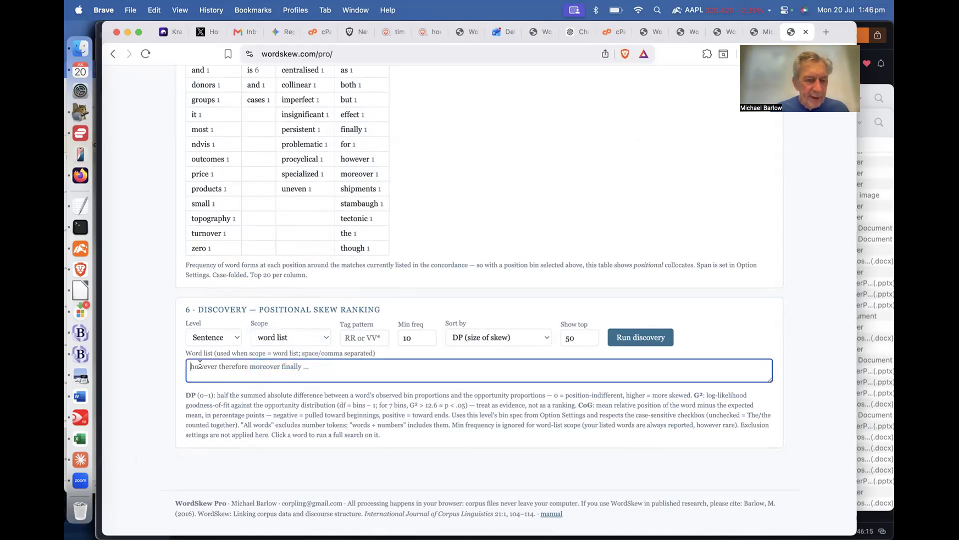
pyautogui.write('perhaps')
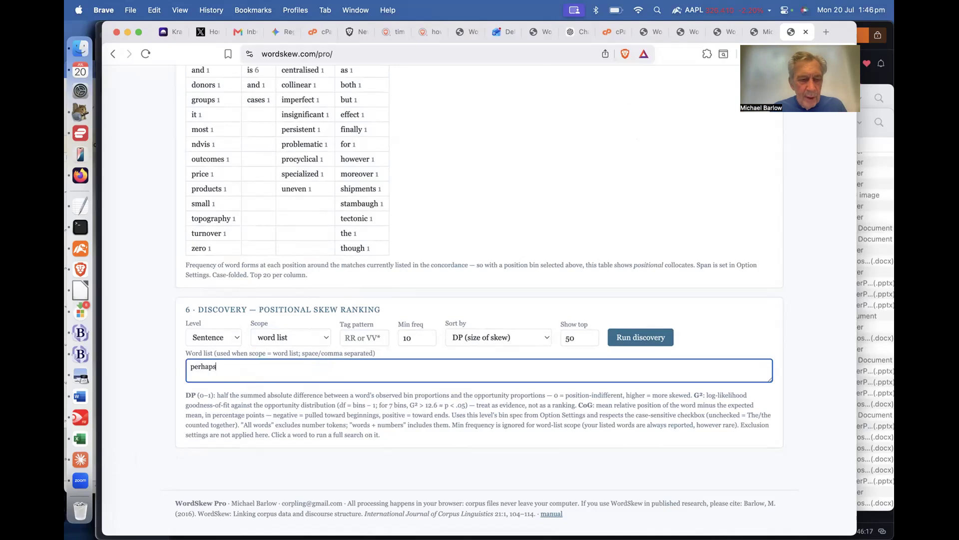
pyautogui.write(' possibly')
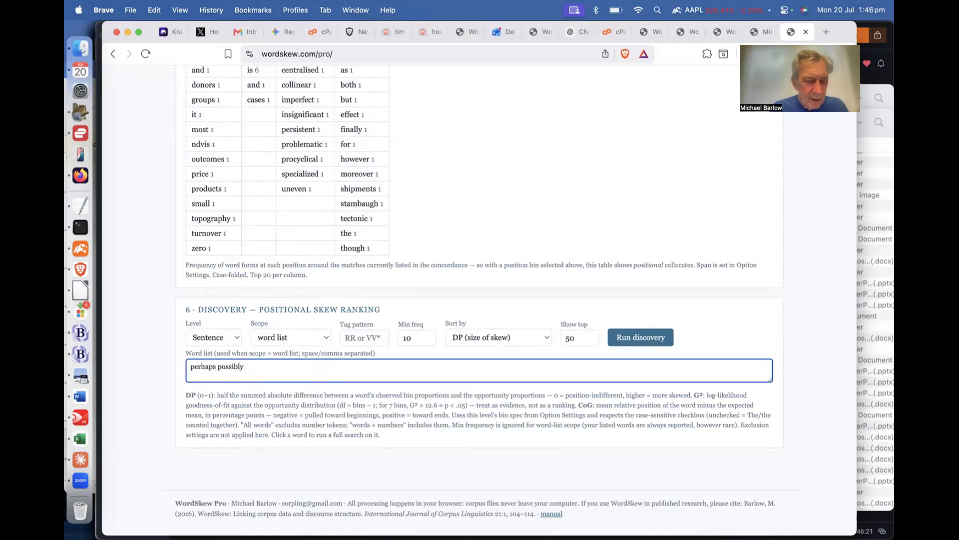
pyautogui.write(' probably')
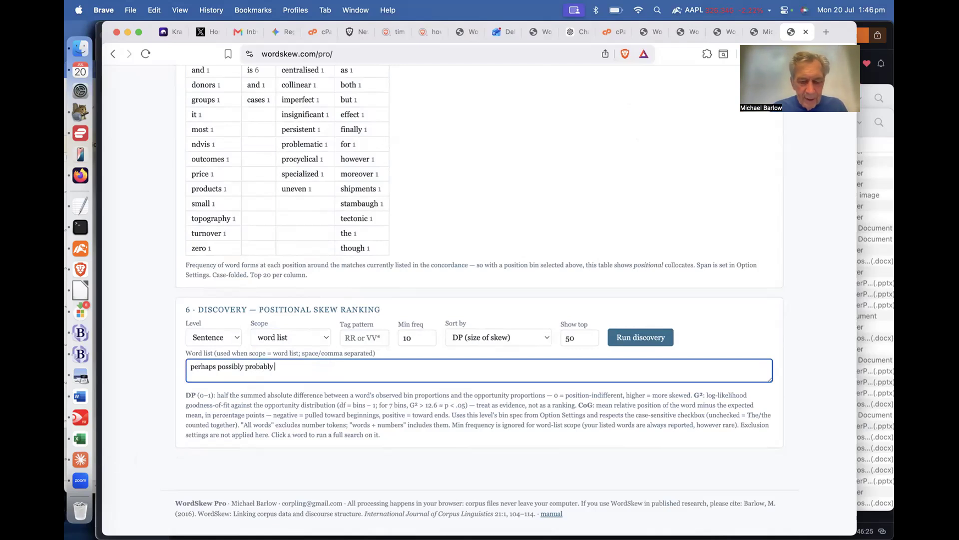
pyautogui.write(' seemingly')
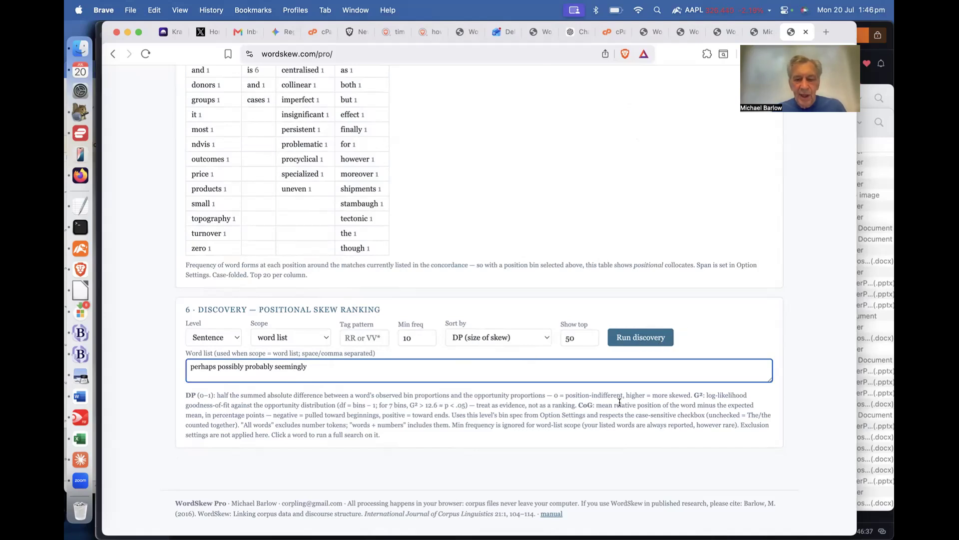
pyautogui.click(653, 338)
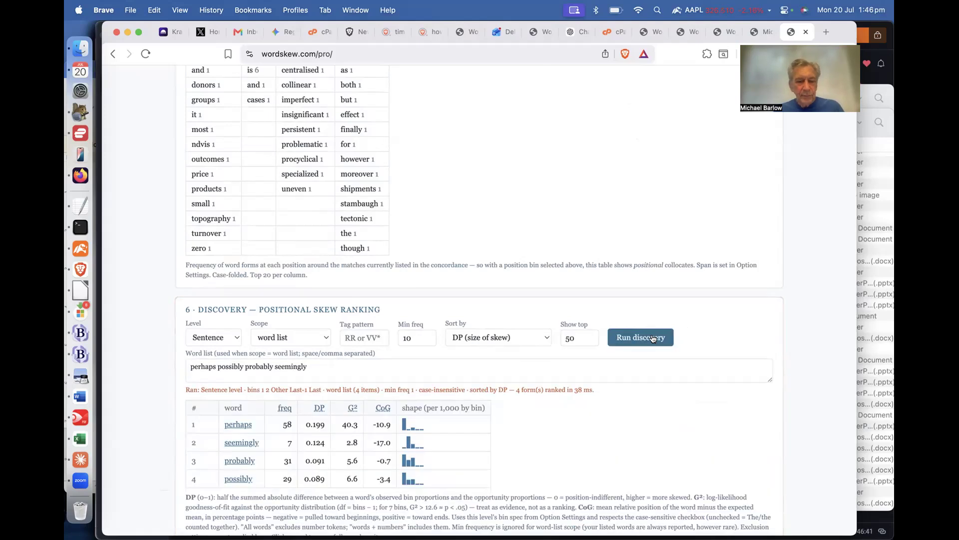
# Run a full search on "perhaps" from the skew ranking and review its sentence position distribution, concordance lines and collocates
pyautogui.scroll(-3, 685, 405)
pyautogui.scroll(-1, 685, 409)
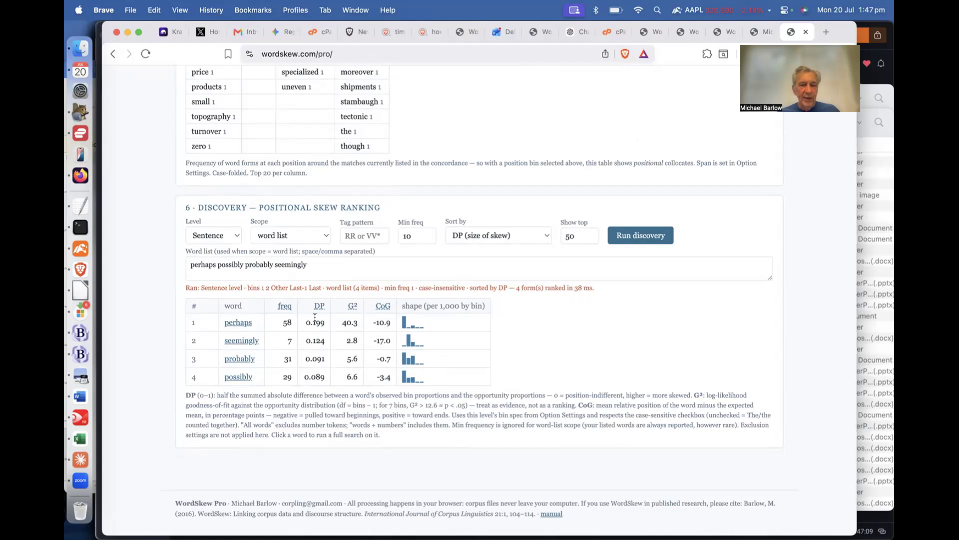
pyautogui.click(244, 323)
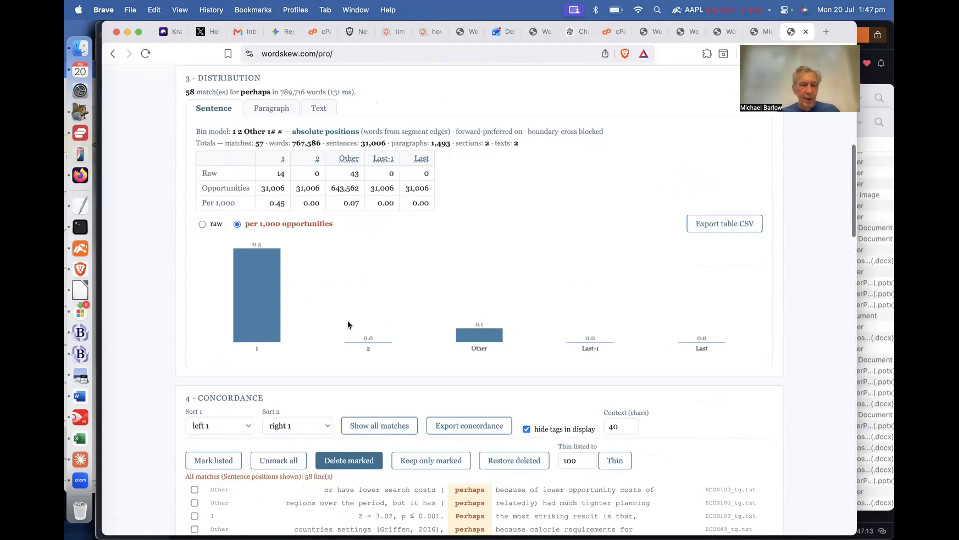
pyautogui.scroll(-1, 348, 324)
pyautogui.scroll(-15, 349, 325)
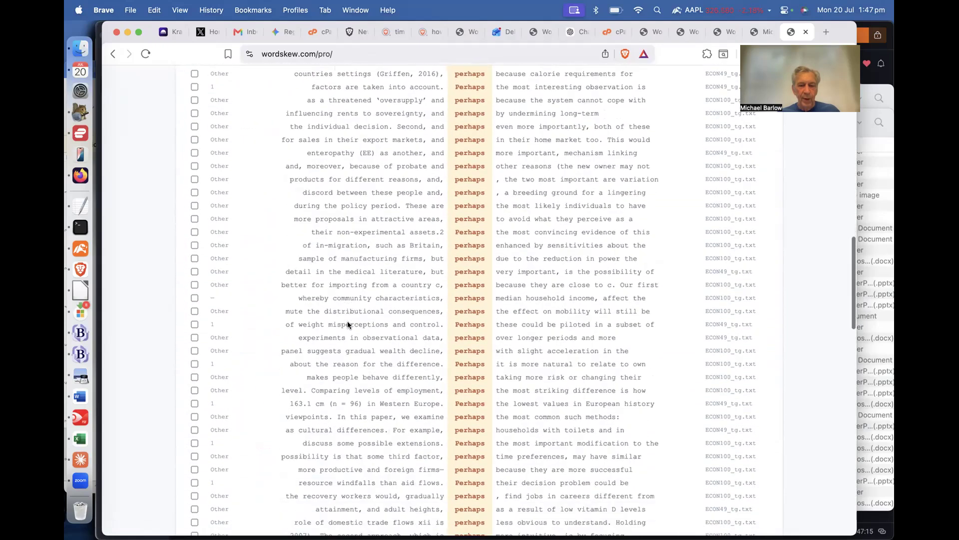
pyautogui.scroll(-10, 349, 322)
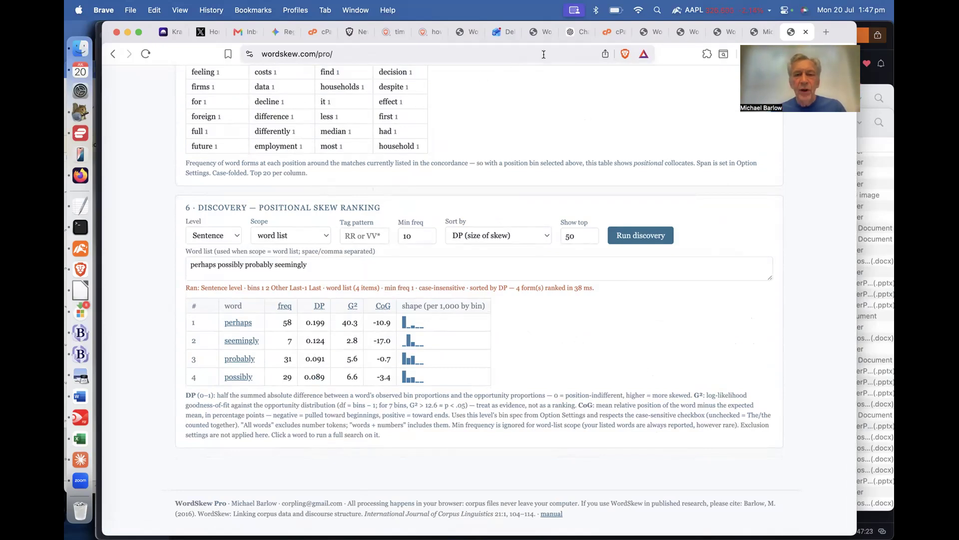
pyautogui.scroll(2, 560, 97)
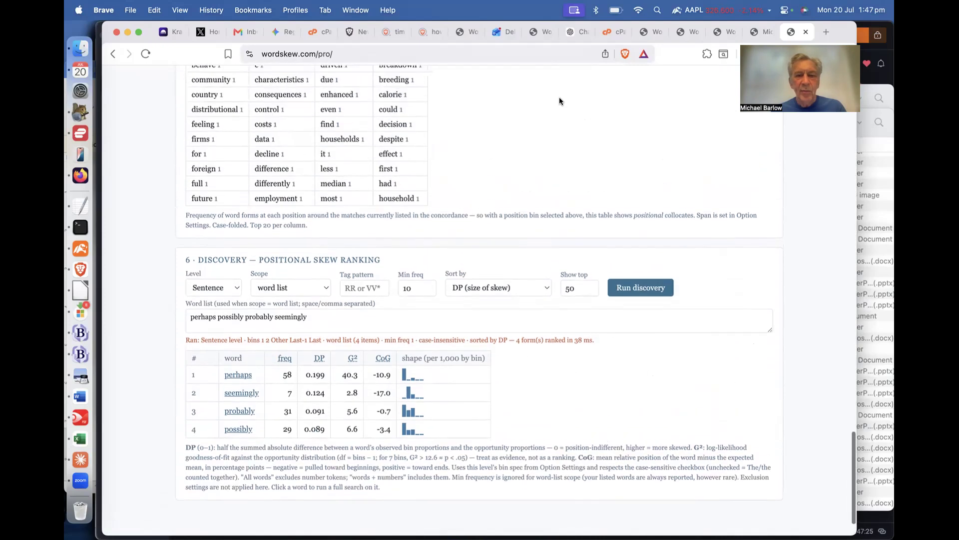
pyautogui.scroll(2, 560, 101)
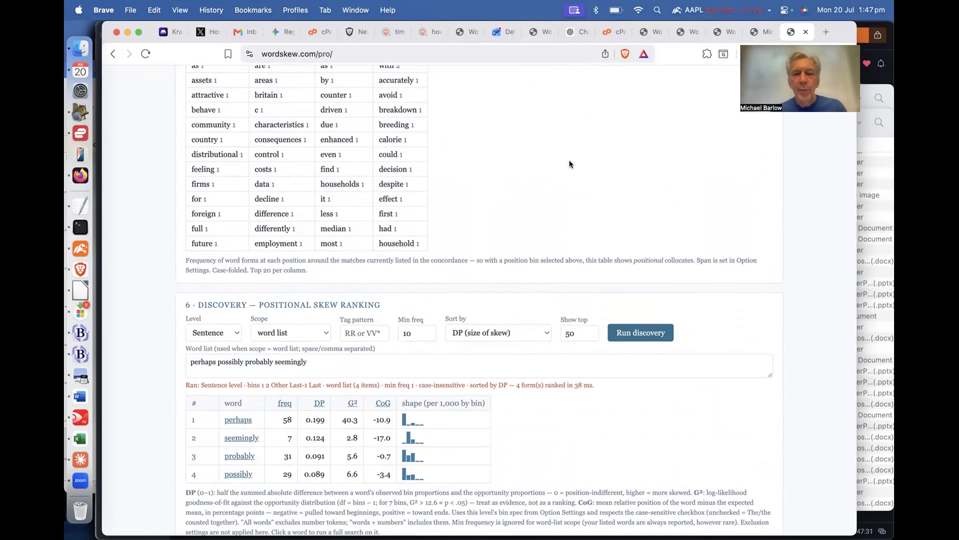
pyautogui.scroll(15, 569, 160)
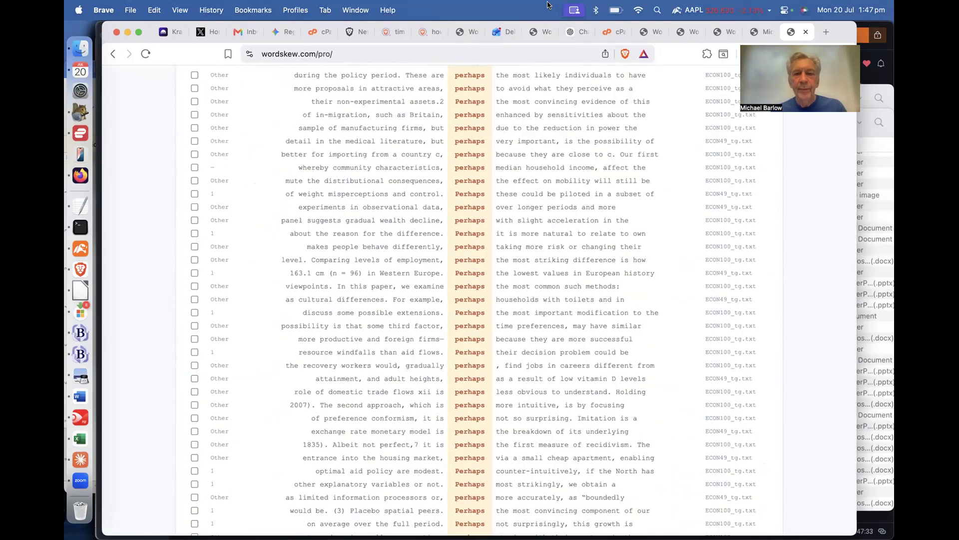